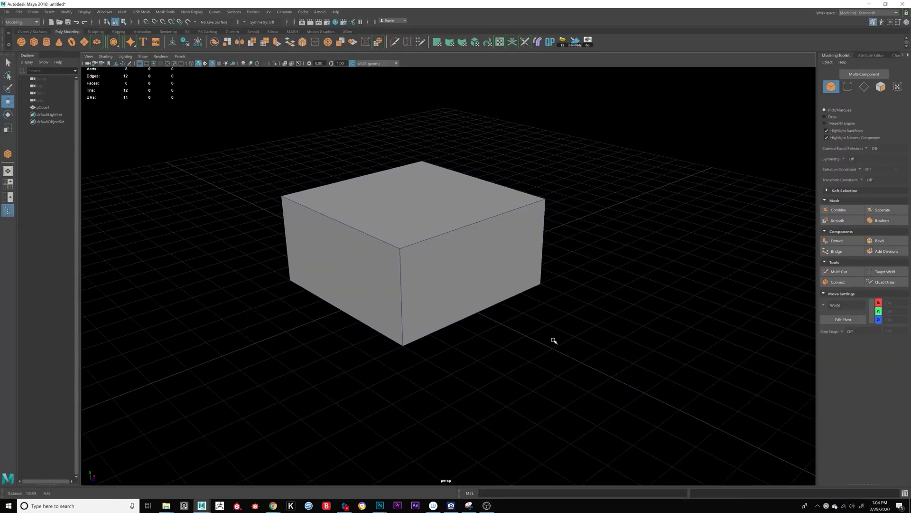
Step: Select the box's front side face and extrude it outward along Z to a position of about 609
right_click_drag(511, 335, 529, 340, "alt")
right_click_drag(460, 251, 459, 257)
left_click(459, 271)
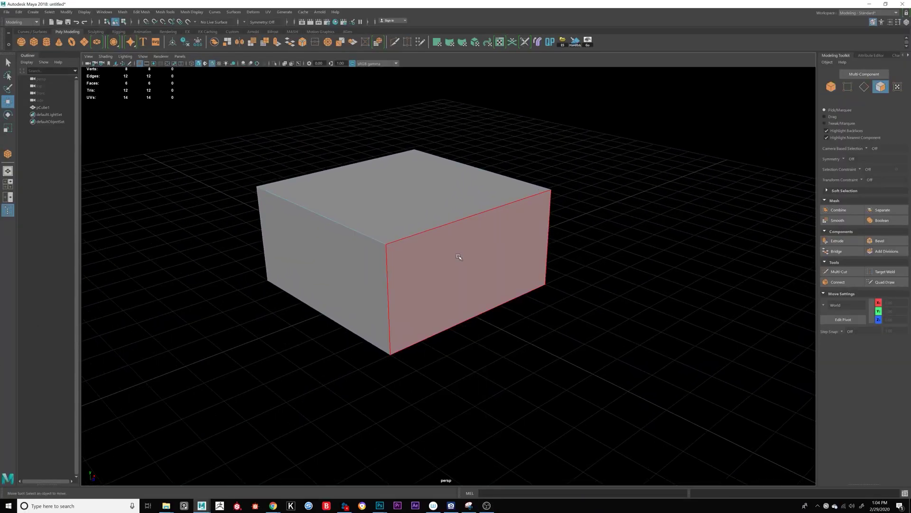
left_click(460, 258)
left_click_drag(588, 321, 530, 306, "alt")
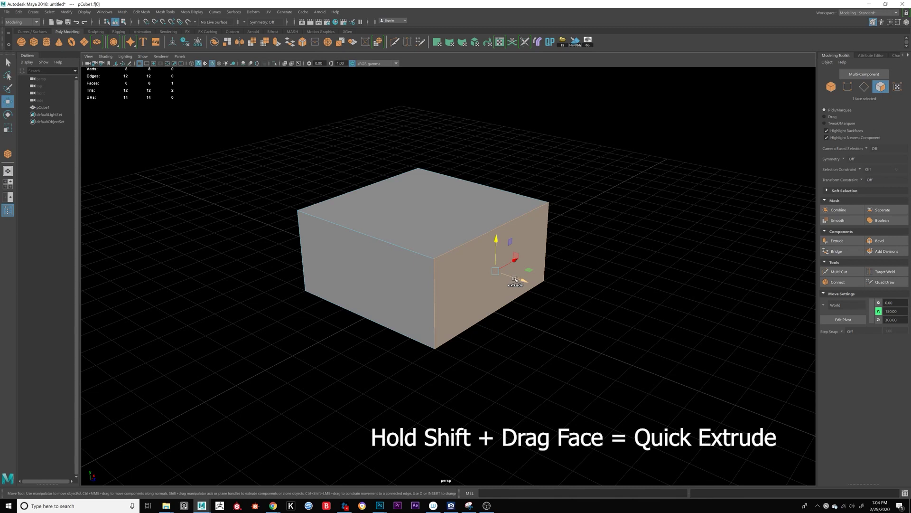
left_click_drag(515, 279, 600, 312, "shift")
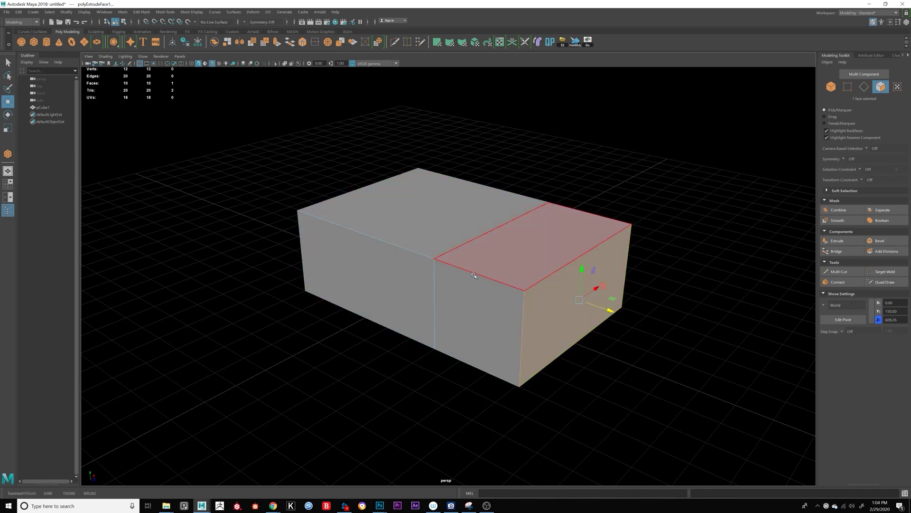
Step: Select the two coplanar faces along the box's long side and extrude them outward along X with grid snapping
left_click_drag(556, 253, 325, 240, "alt")
scroll(332, 244, "down", 2)
left_click_drag(410, 280, 435, 285, "alt")
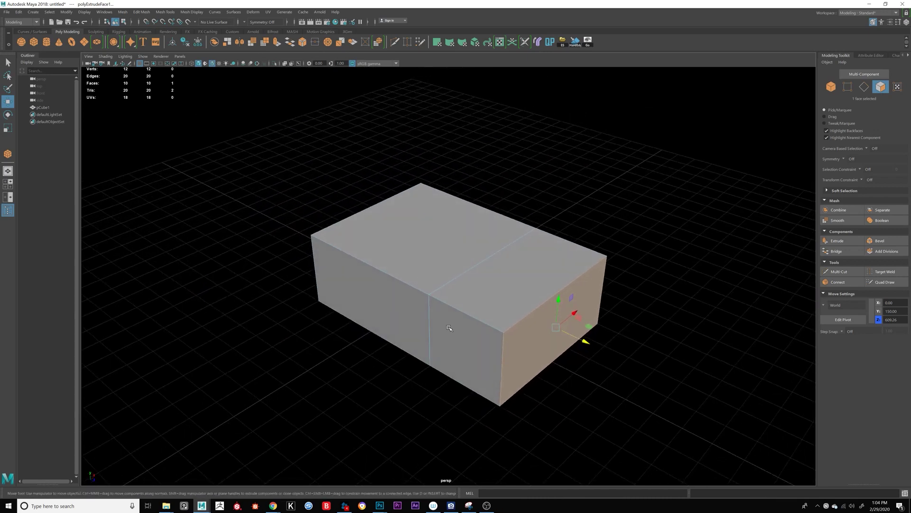
left_click(459, 339)
left_click(372, 303, "shift")
left_click_drag(472, 325, 447, 325, "alt")
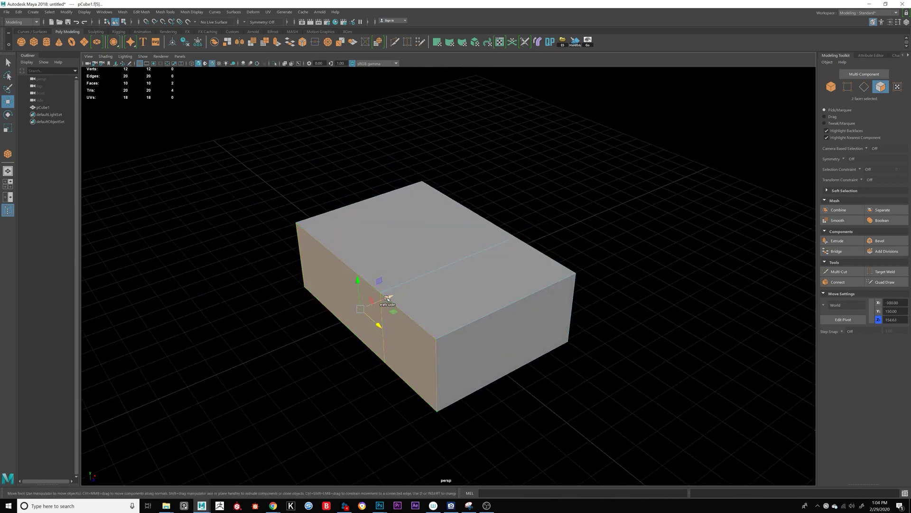
left_click_drag(387, 298, 254, 352, "shift")
key("x")
Step: Select the two front end faces and move them along Z onto the grid at 600
left_click_drag(392, 347, 467, 348, "alt")
left_click(466, 348)
left_click(528, 315, "shift")
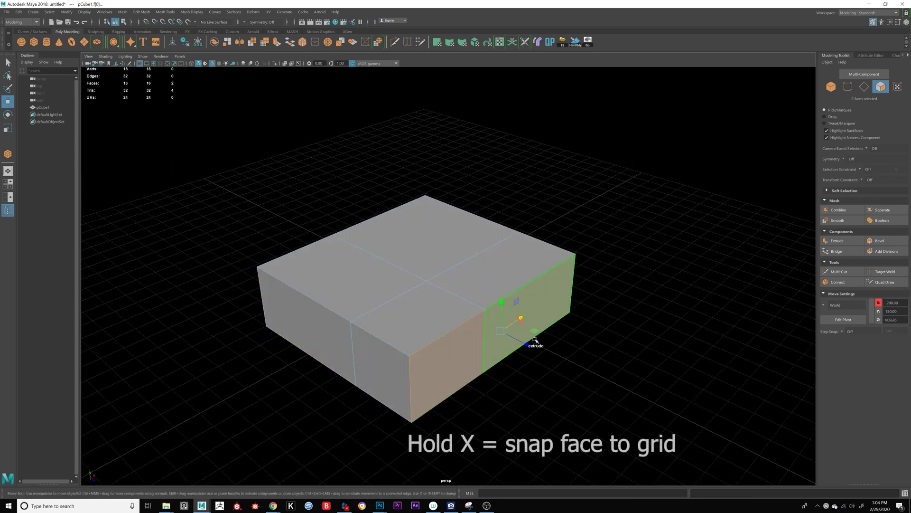
mouse_move(515, 342)
left_mouse_down()
mouse_move(545, 372)
mouse_move(421, 320)
mouse_move(505, 357)
left_mouse_up()
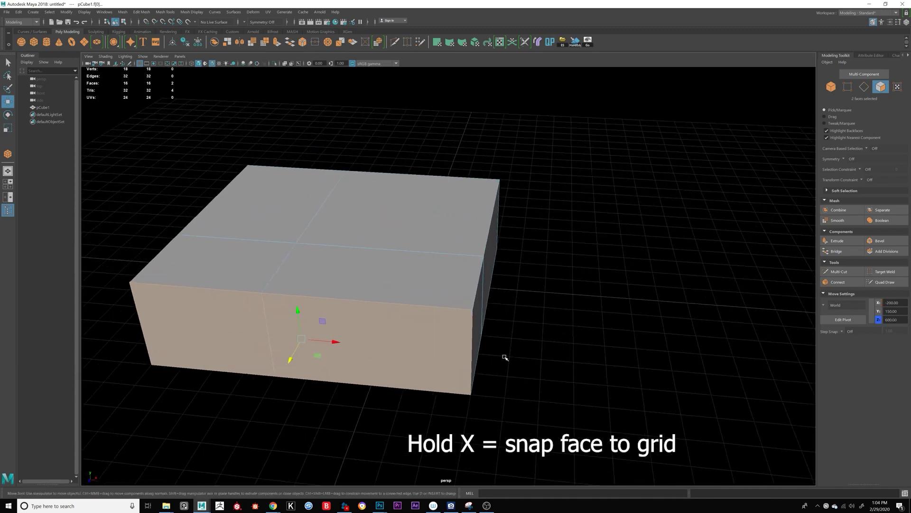
Step: Select the original box's top face and extrude it upward to Y 500
left_click(488, 299)
left_click_drag(487, 299, 375, 223, "alt")
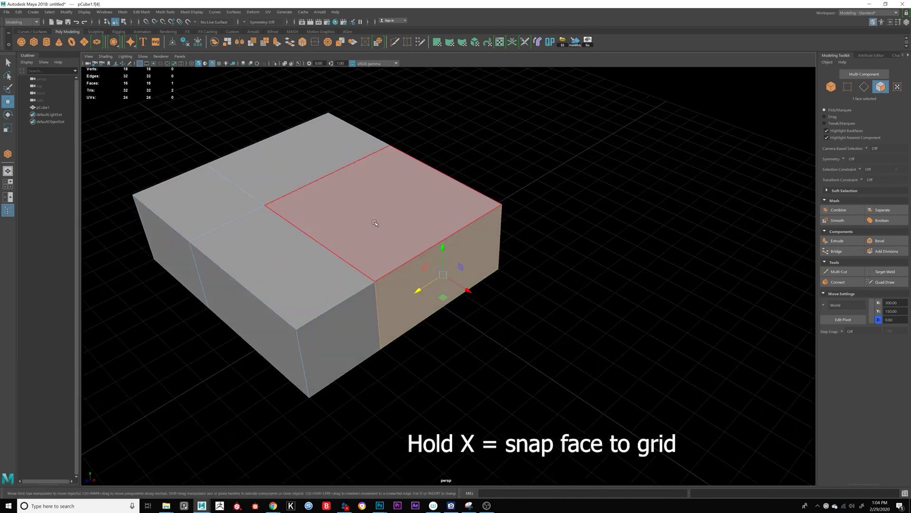
left_click(375, 223)
left_click_drag(382, 183, 374, 148, "shift")
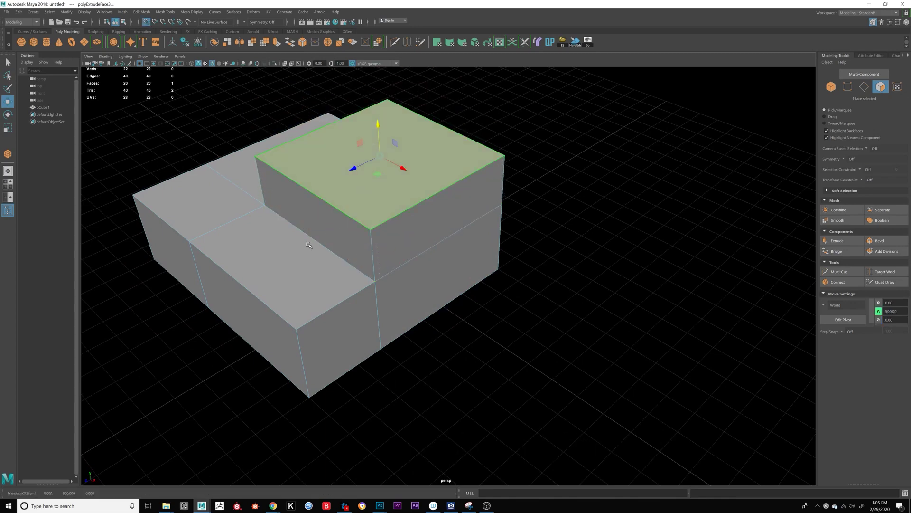
Step: Select the four adjoining outer side faces around the lower block's corner and extrude them together with a Thickness of 129.5
left_click_drag(309, 244, 285, 228, "alt")
left_click(372, 276)
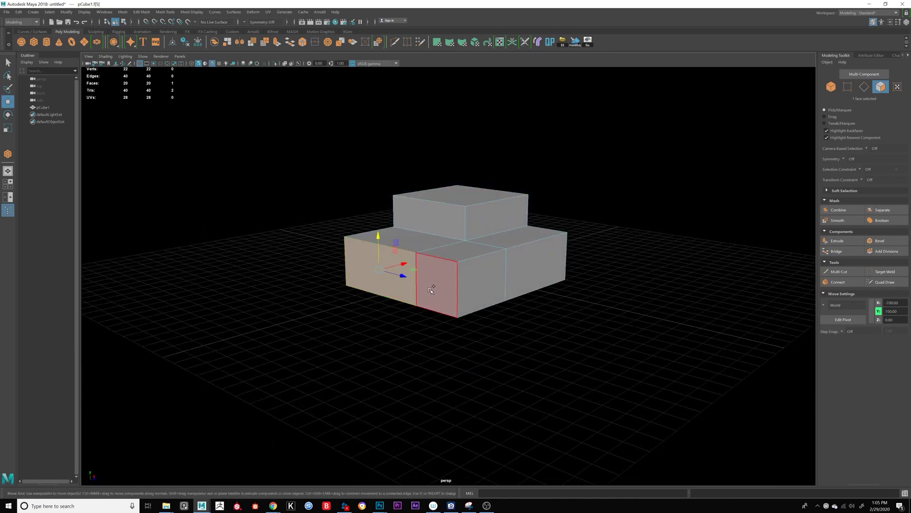
left_click(431, 290, "shift")
left_click(474, 291, "shift")
left_click(528, 272, "shift")
left_click_drag(503, 312, 490, 309, "alt")
scroll(476, 328, "up", 3)
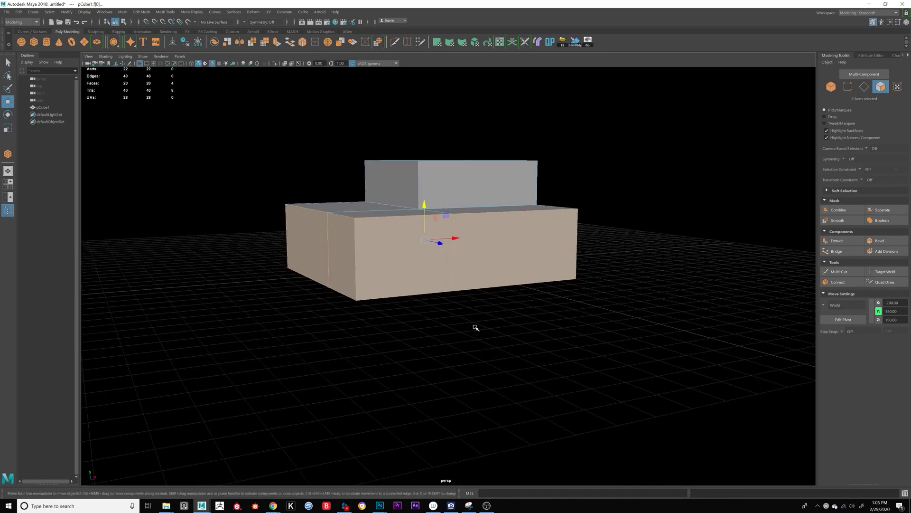
left_click_drag(394, 285, 385, 318, "alt")
middle_click_drag(385, 330, 431, 304, "alt")
scroll(396, 312, "up", 4)
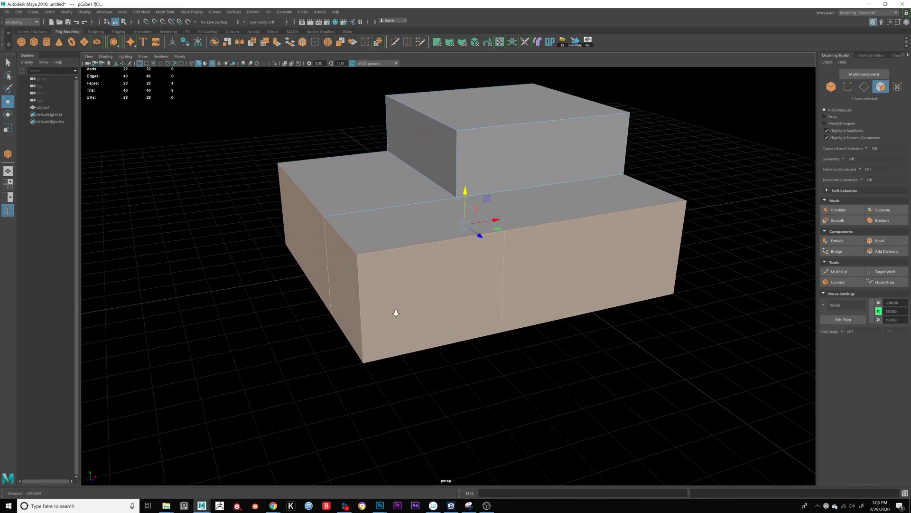
right_click_drag(396, 312, 402, 314, "alt")
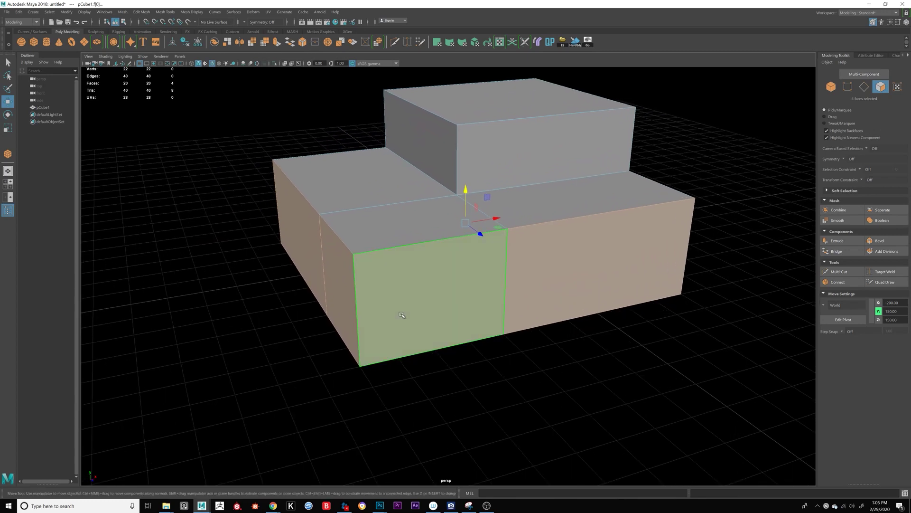
right_click(383, 271, "shift")
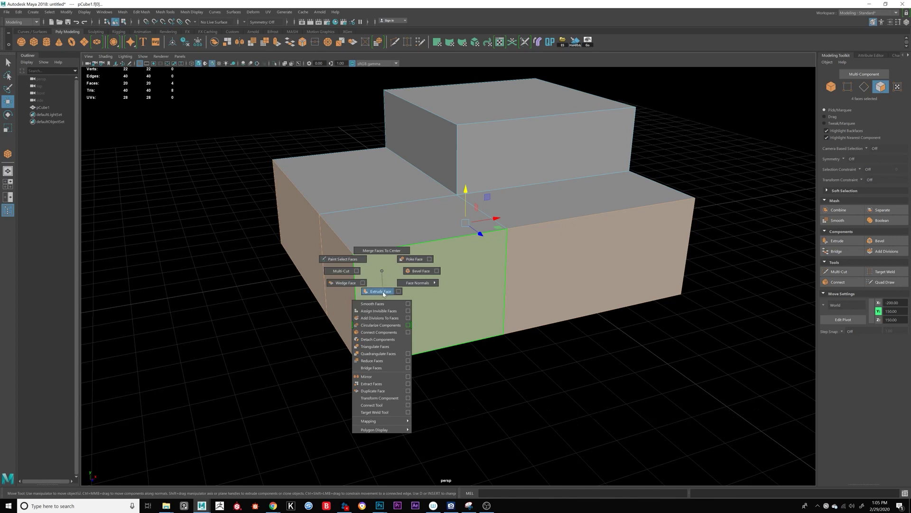
left_click(384, 293)
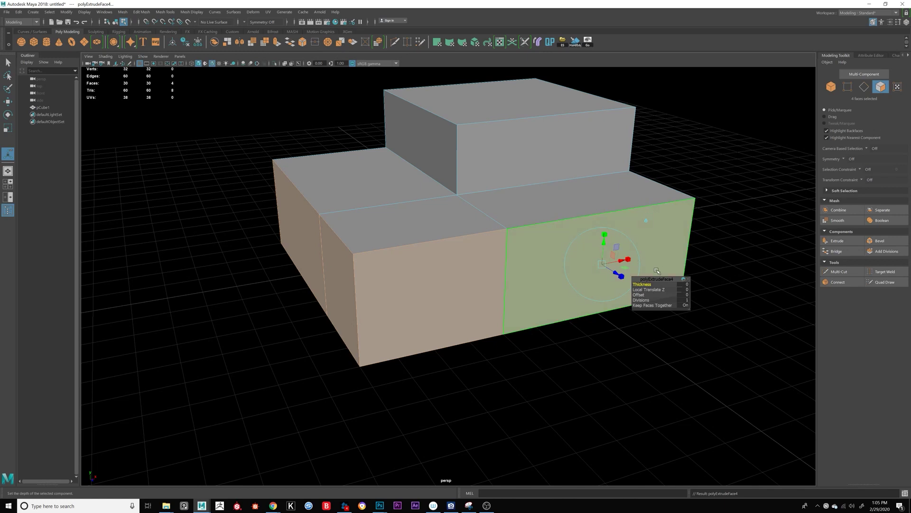
middle_click_drag(653, 346, 596, 367, "alt")
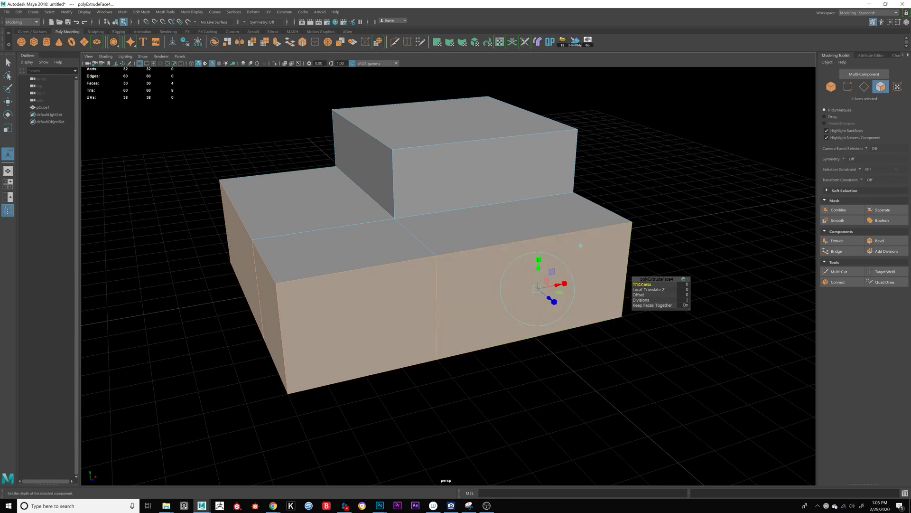
left_click_drag(642, 283, 816, 289)
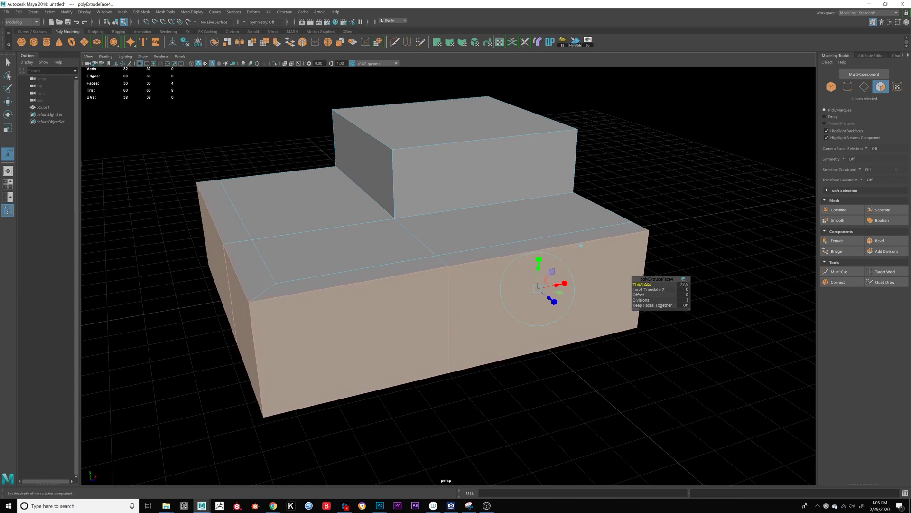
left_click_drag(647, 283, 777, 285)
Step: Try a repeated extrude on the four side faces with a Local Translate Z of 112.2, and undo it
left_click_drag(387, 327, 418, 356, "alt")
right_click_drag(418, 356, 404, 358, "alt")
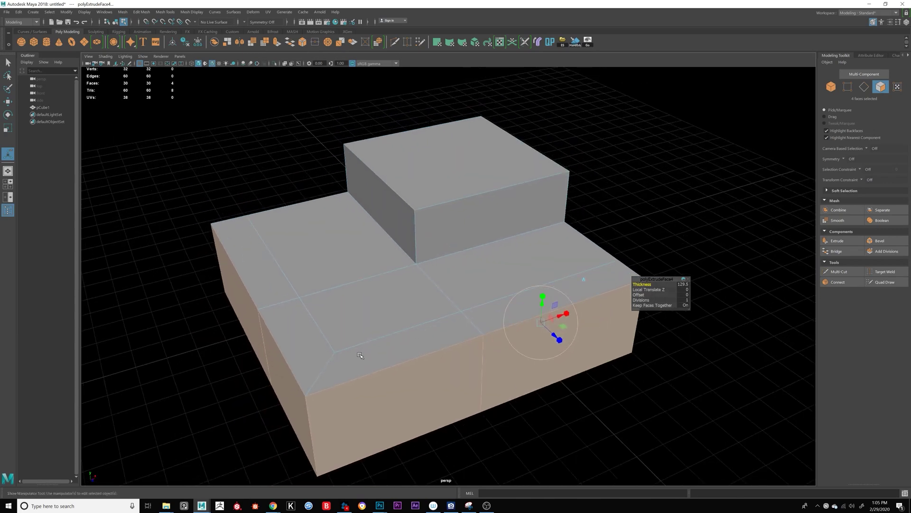
middle_click_drag(403, 358, 373, 328, "alt")
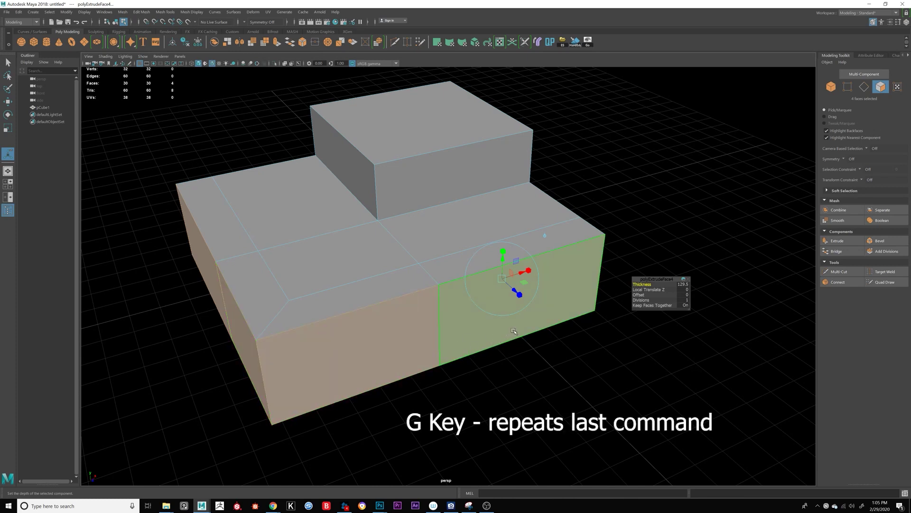
key("g")
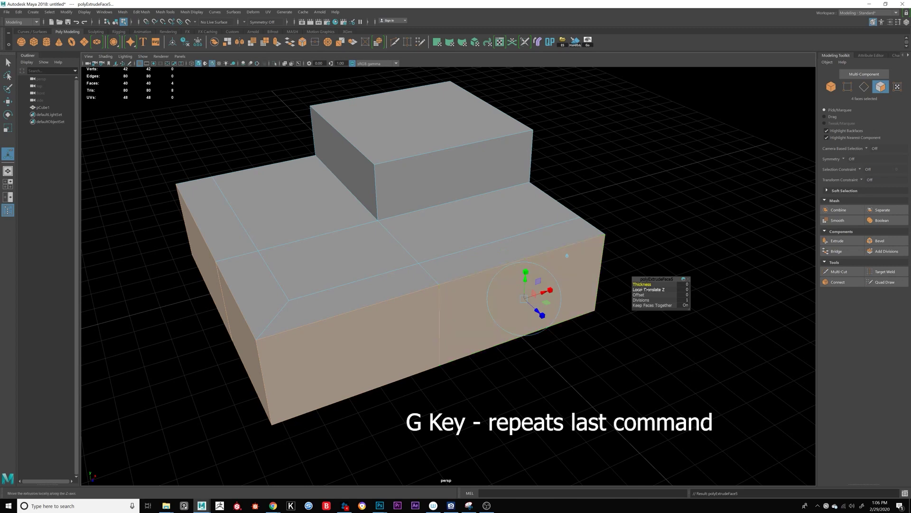
left_click_drag(645, 289, 778, 338)
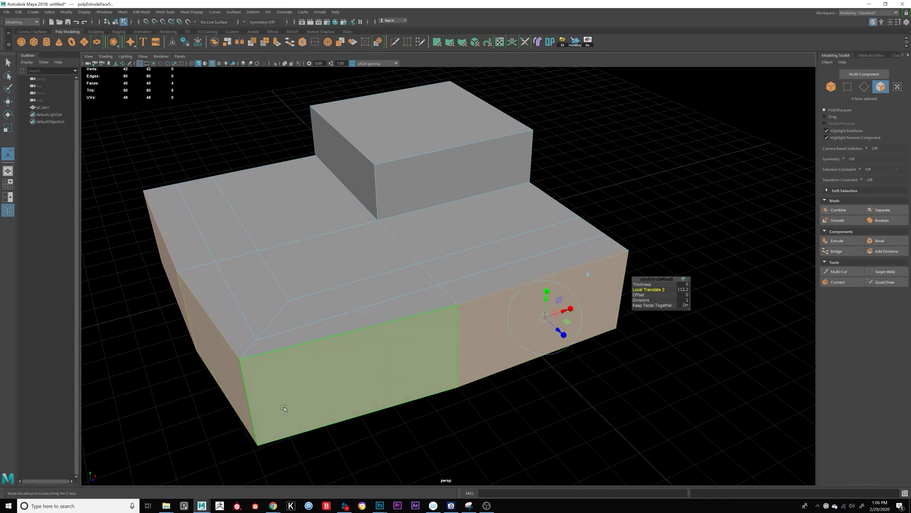
left_click_drag(308, 392, 355, 368, "alt")
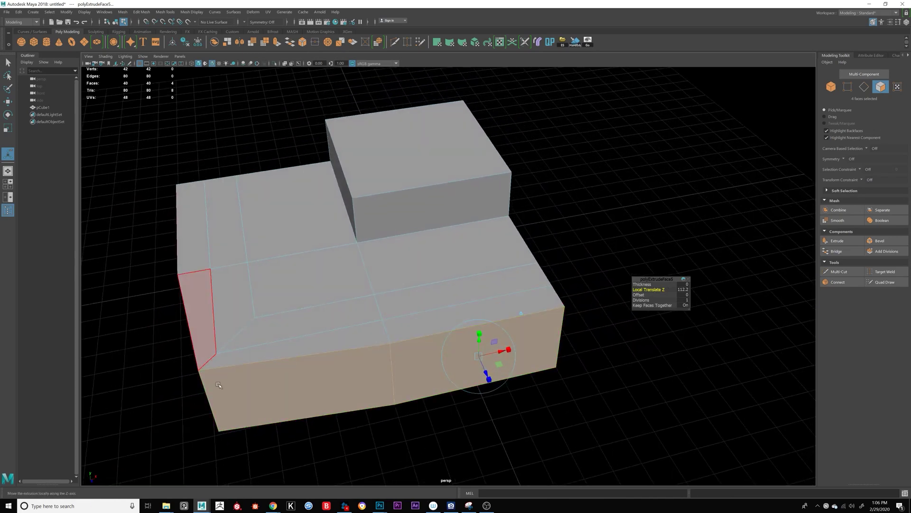
left_click_drag(293, 378, 284, 296, "alt")
key("ctrl+z")
key("ctrl+z")
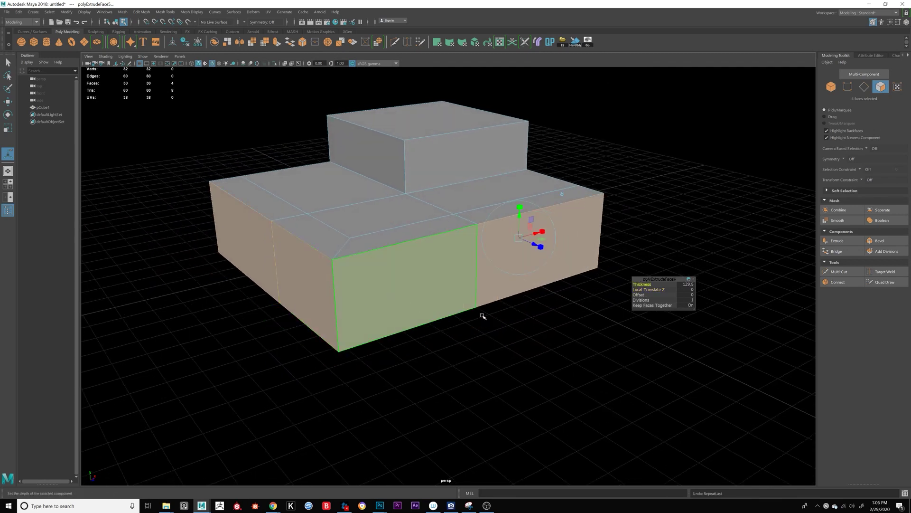
Step: Extrude the four side faces again and inset them with an Offset of 71.5
left_click_drag(446, 304, 428, 301, "alt")
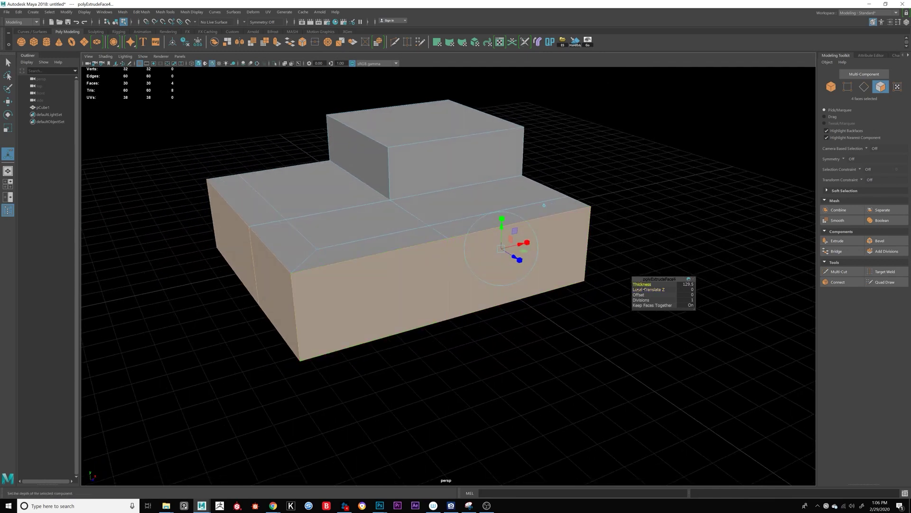
left_click_drag(639, 295, 647, 295)
key("ctrl+z")
key("ctrl+e")
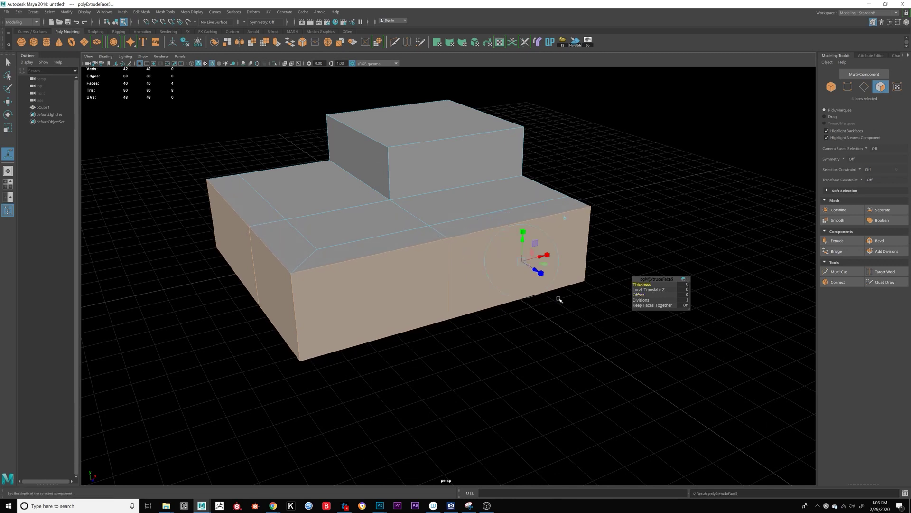
middle_click_drag(639, 295, 710, 301)
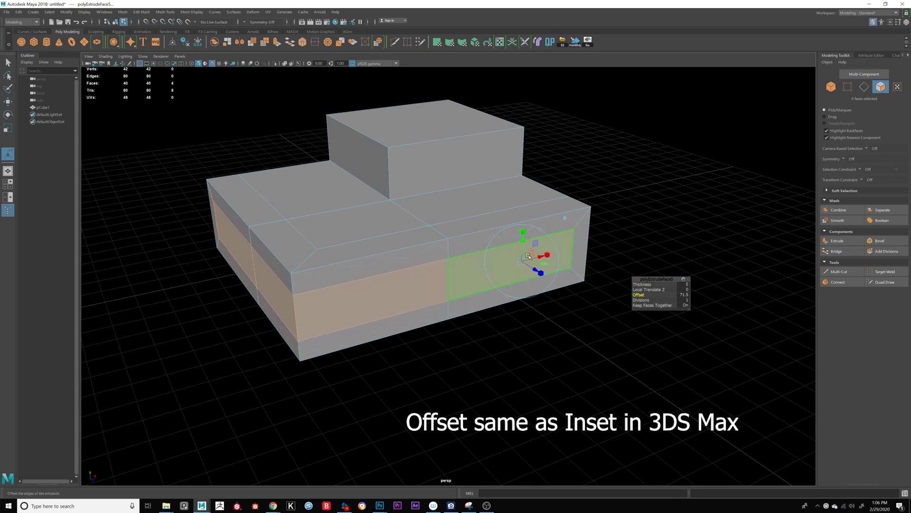
Step: Extrude the inset side faces inward with a Thickness of -43.8 to form a recessed band
left_click_drag(462, 299, 356, 215, "alt")
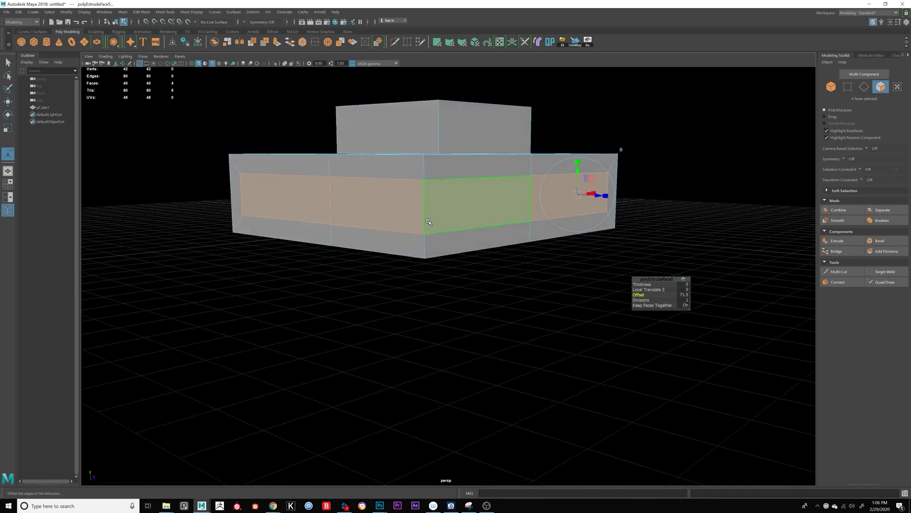
left_click_drag(544, 259, 525, 263, "alt")
key("ctrl+e")
left_click(640, 284)
middle_click_drag(640, 284, 539, 277)
scroll(515, 299, "up", 3)
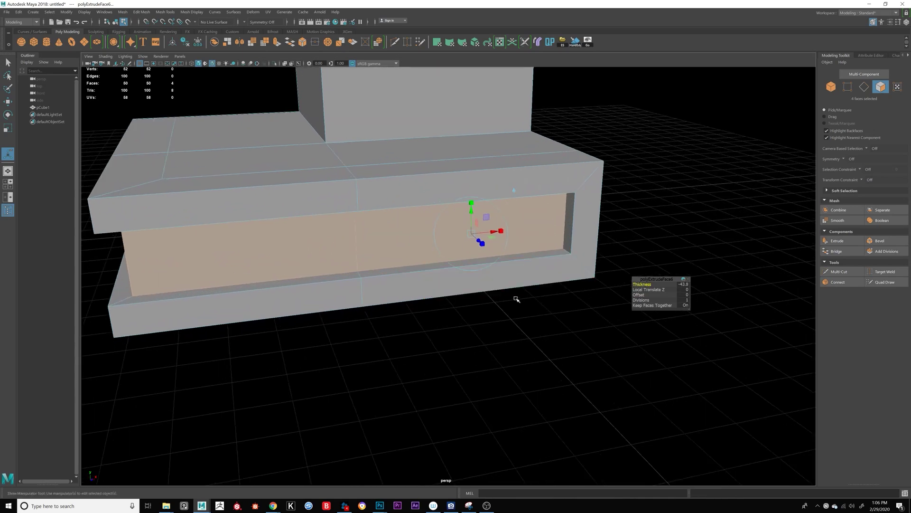
Step: Extrude the recessed faces once more and inset them with an Offset of about 18.6
mouse_move(515, 299)
left_mouse_down("alt")
mouse_move(536, 297)
mouse_move(513, 293)
left_mouse_up("alt")
scroll(514, 293, "up", 2)
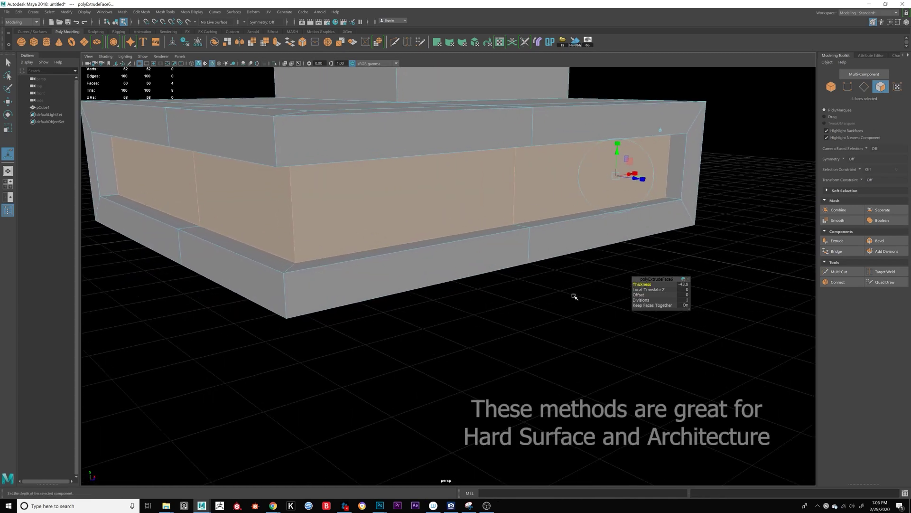
key("ctrl+e")
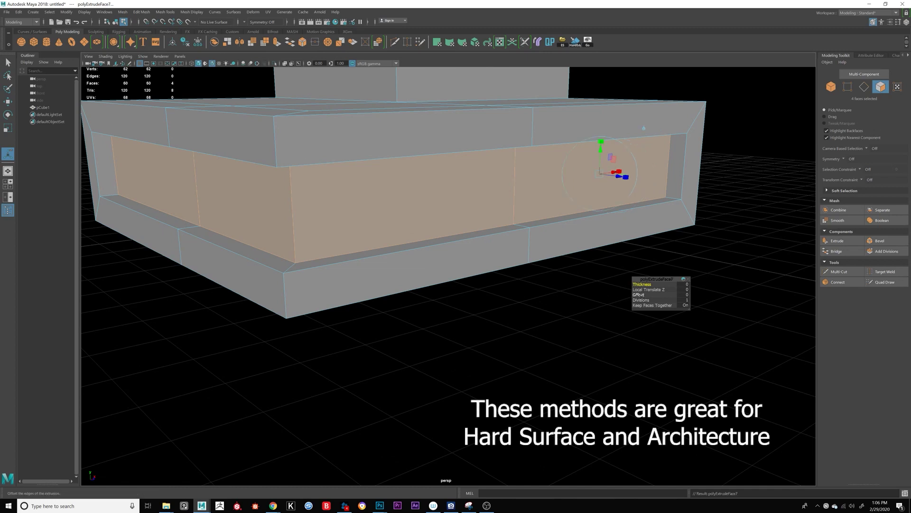
left_click(638, 295)
middle_click_drag(638, 294, 667, 297)
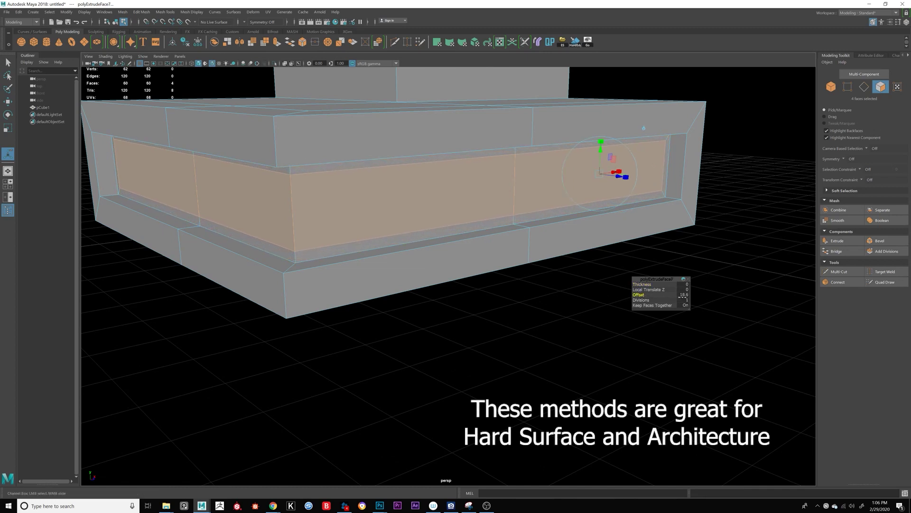
Step: Select the loop of narrow border faces around the recessed side panels and extrude it
left_click_drag(409, 236, 419, 223, "alt")
left_click(374, 216)
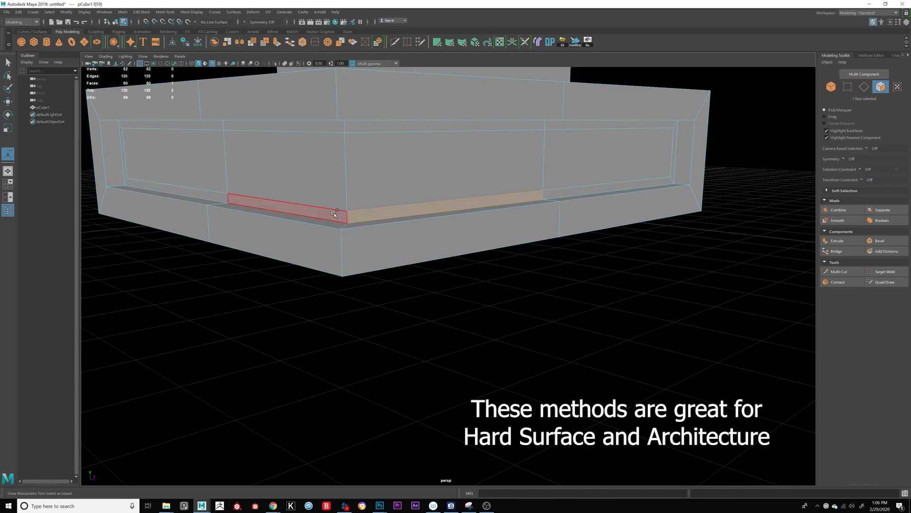
double_click(335, 214, "shift")
right_click_drag(334, 216, 332, 233, "shift")
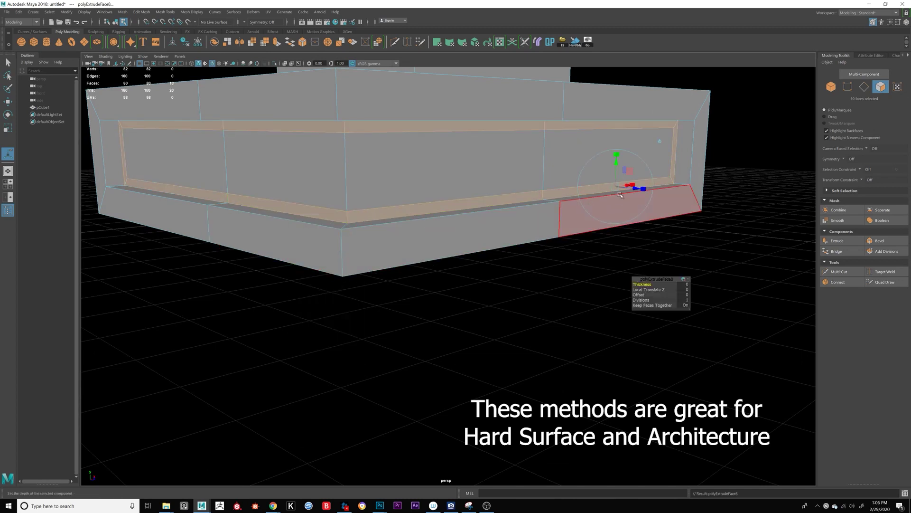
middle_click_drag(571, 255, 541, 277, "alt")
right_click_drag(541, 277, 556, 273, "alt")
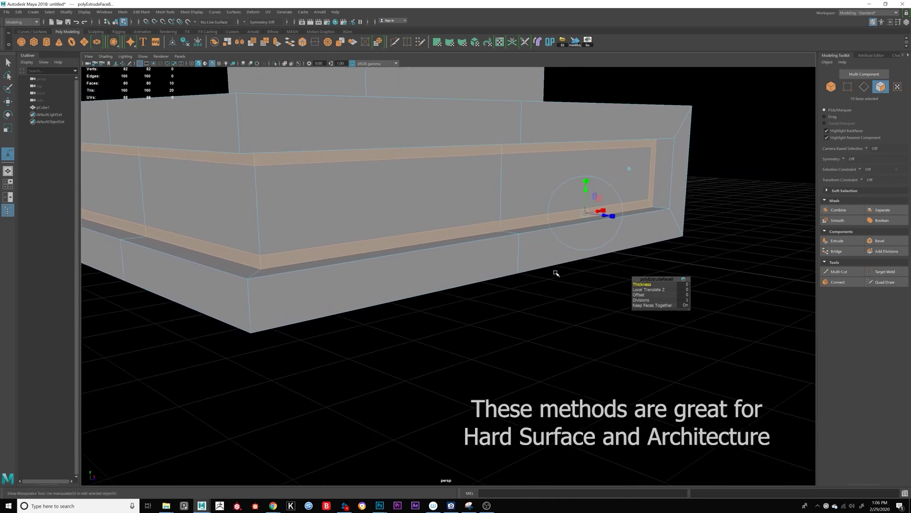
mouse_move(556, 272)
left_mouse_down("alt")
mouse_move(594, 259)
mouse_move(559, 270)
left_mouse_up("alt")
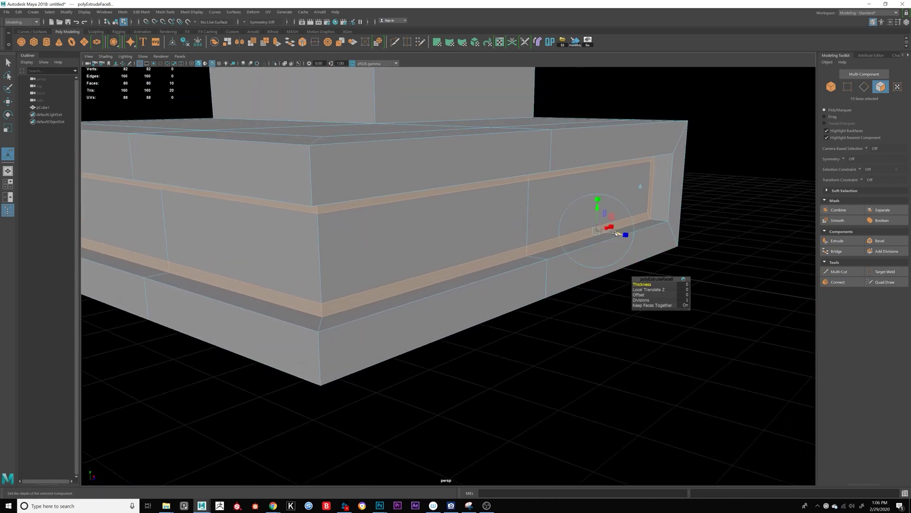
Step: Try pulling the extruded border faces outward with a Local Translate Z of 29.216, and undo it
left_click_drag(615, 233, 460, 338)
key("ctrl+z")
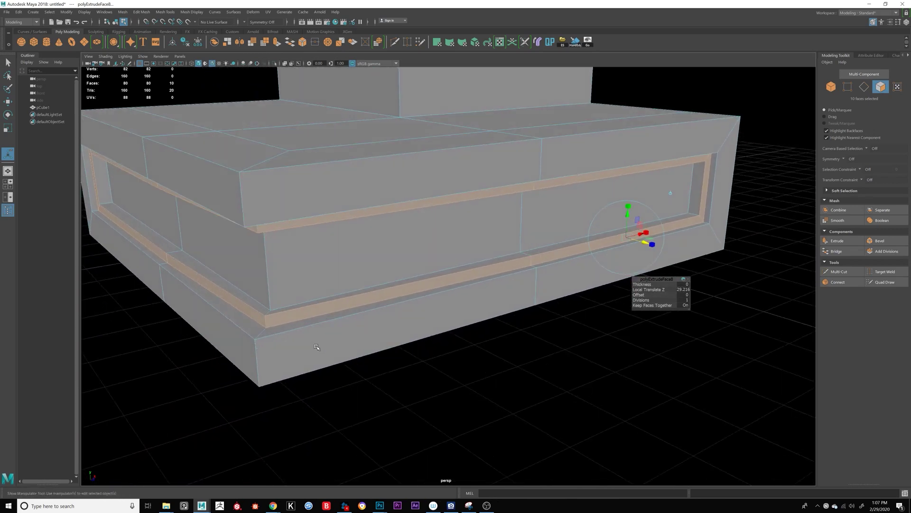
key("ctrl+z")
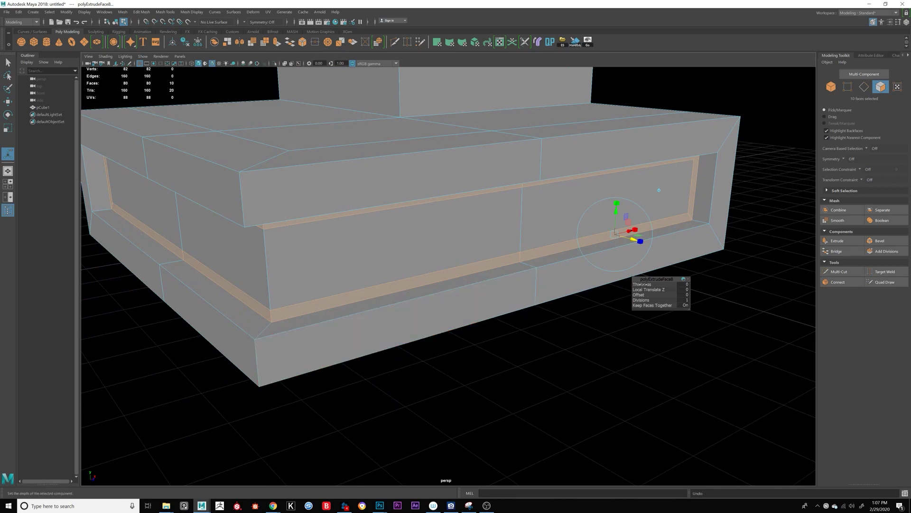
Step: Give the border extrusion a Thickness of 16.6 and 2 Divisions
left_click_drag(651, 285, 667, 287)
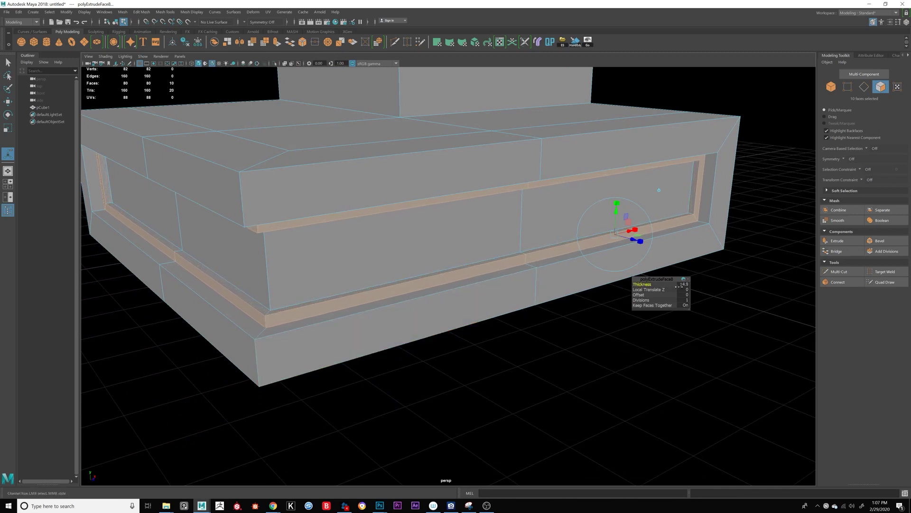
left_click_drag(651, 290, 474, 305, "alt")
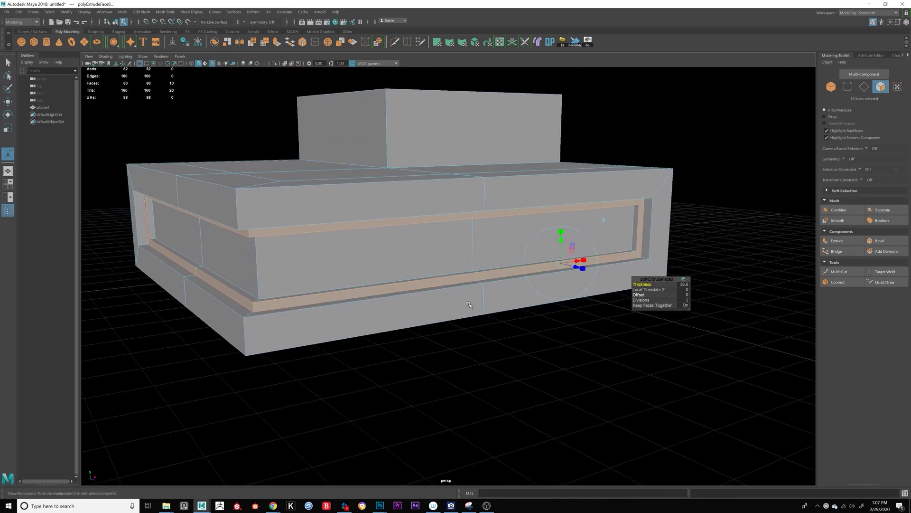
mouse_move(474, 305)
right_mouse_down("alt")
mouse_move(454, 312)
mouse_move(476, 312)
right_mouse_up("alt")
middle_click_drag(476, 312, 457, 335, "alt")
right_click_drag(457, 336, 482, 337, "alt")
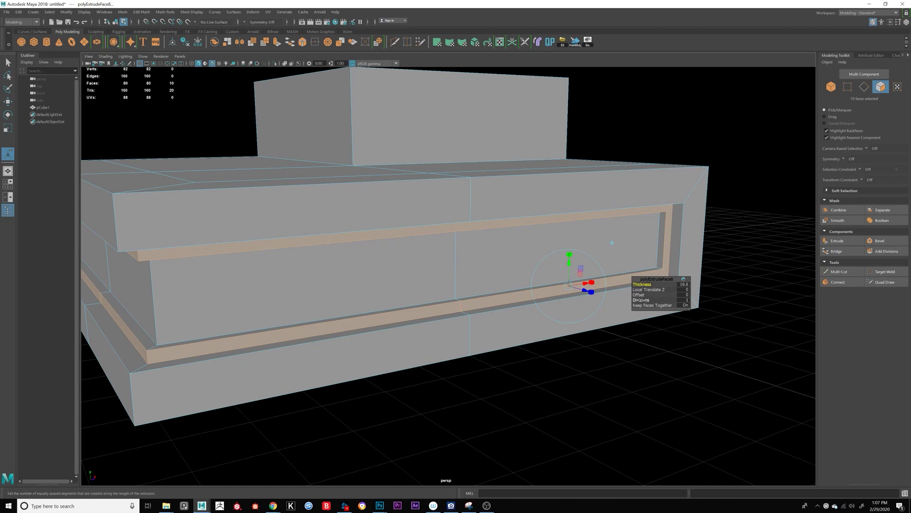
left_click_drag(641, 300, 643, 300)
middle_click_drag(602, 340, 587, 360, "alt")
scroll(588, 359, "up", 2)
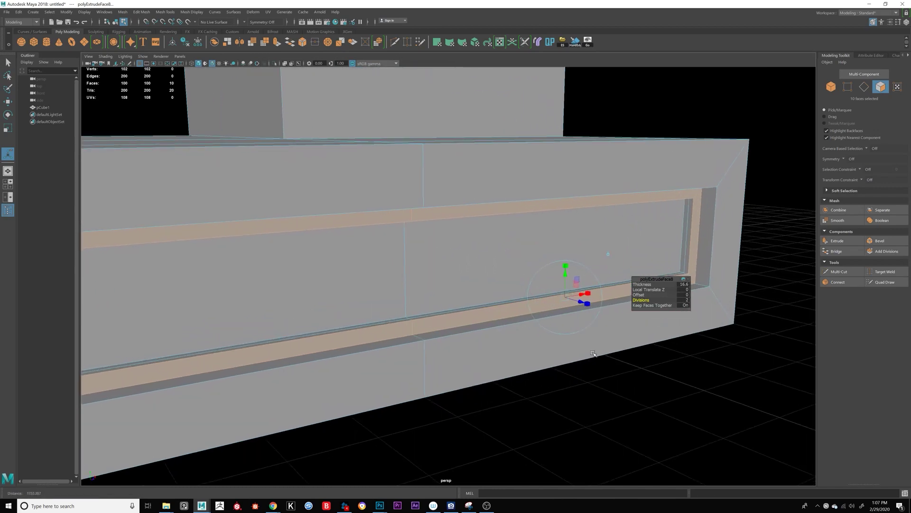
Step: Select the four adjoining plain side faces on the opposite corner of the lower block, excluding the narrow end faces
key("w")
right_click_drag(647, 323, 585, 307, "alt")
left_click_drag(586, 307, 487, 304, "alt")
left_click(345, 208)
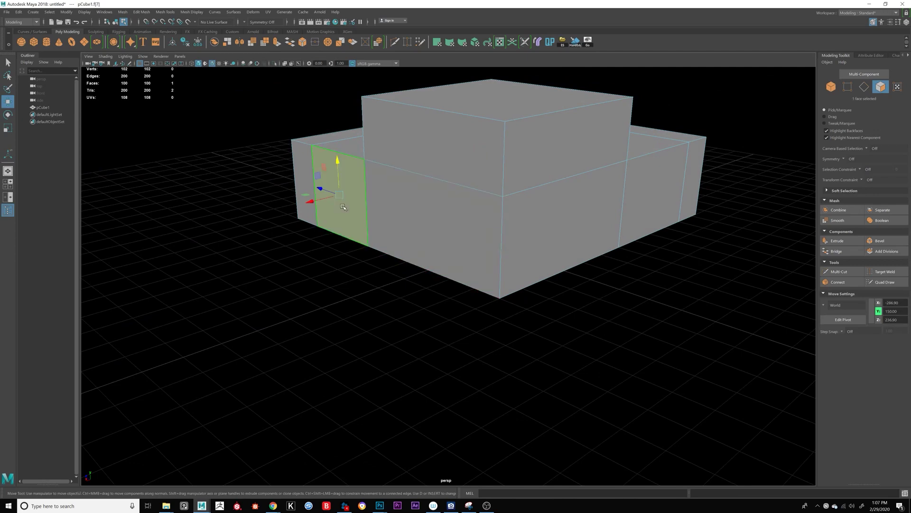
left_click(426, 234, "shift")
left_click(530, 239, "shift")
left_click(632, 213, "shift")
right_click_drag(650, 237, 626, 242, "alt")
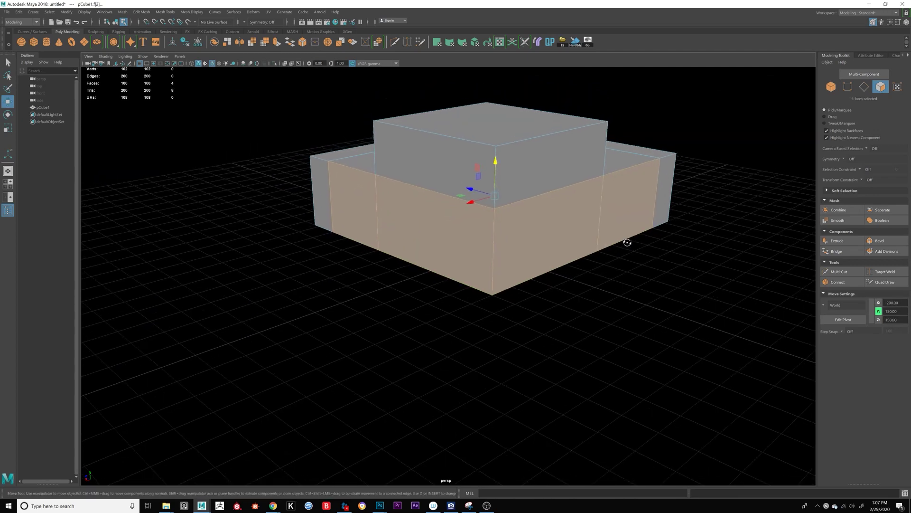
left_click_drag(627, 242, 653, 246, "alt")
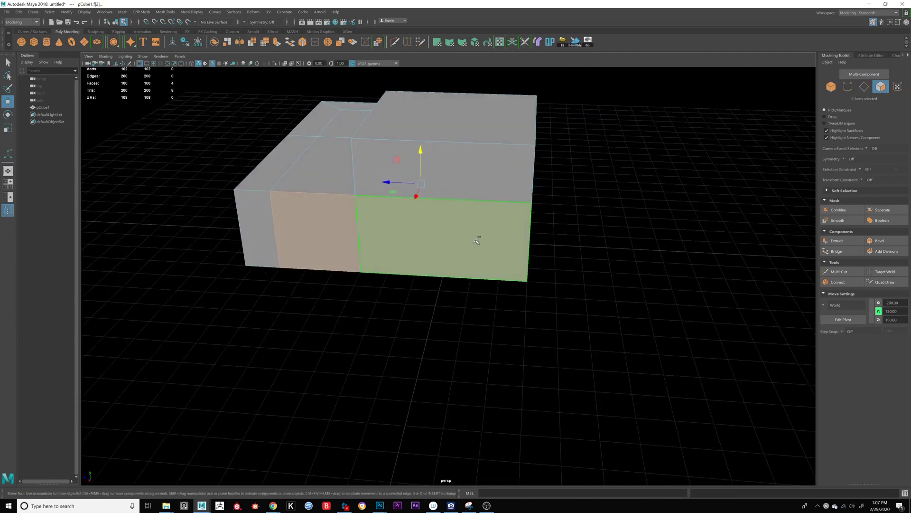
Step: Extrude the four plain side faces with Keep Faces Together off and a Local Translate Z of about 144.2
key("ctrl+e")
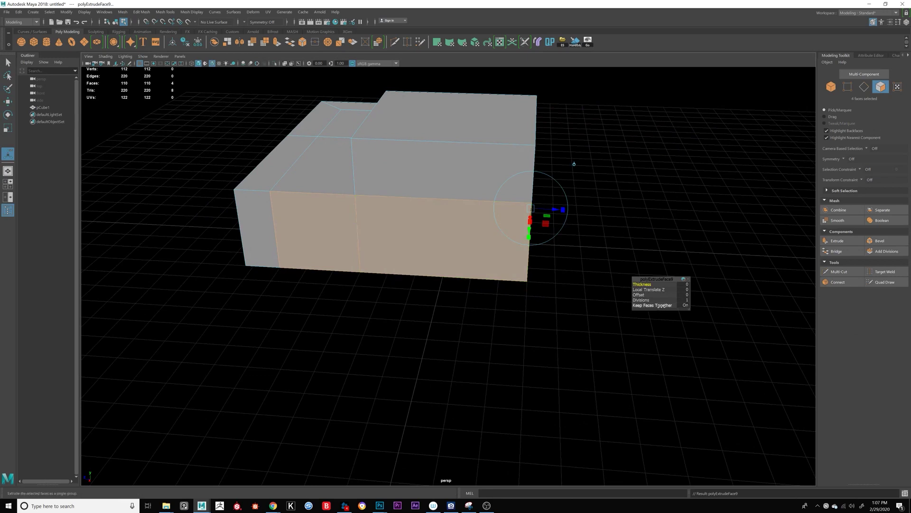
left_click(660, 305)
left_click_drag(540, 292, 489, 275, "alt")
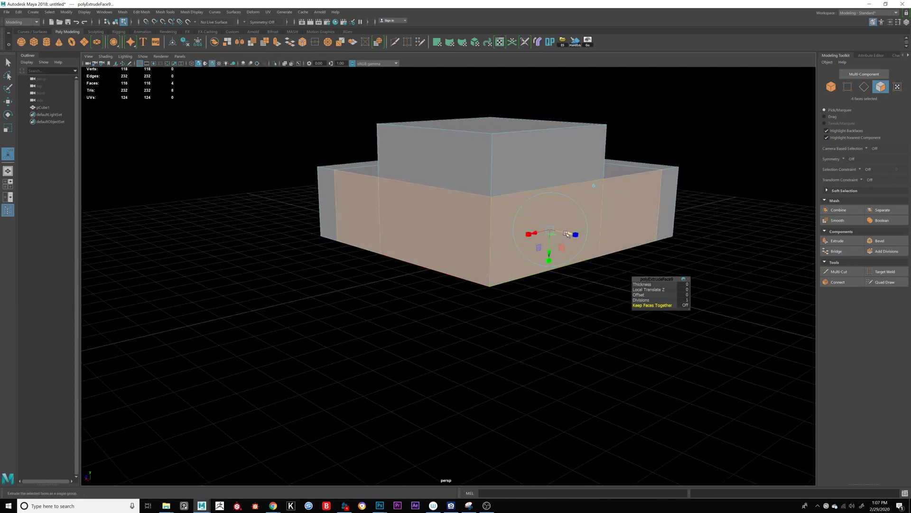
left_click_drag(567, 234, 604, 241)
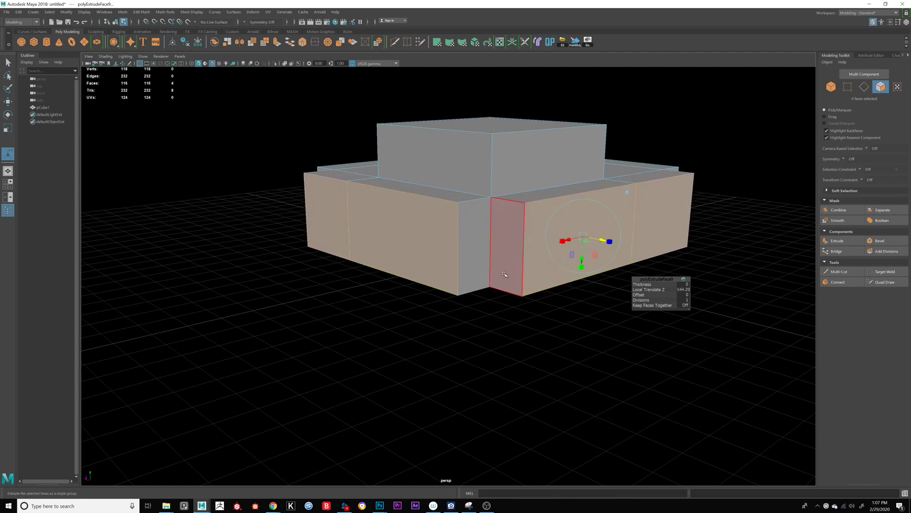
left_click_drag(505, 275, 522, 278, "alt")
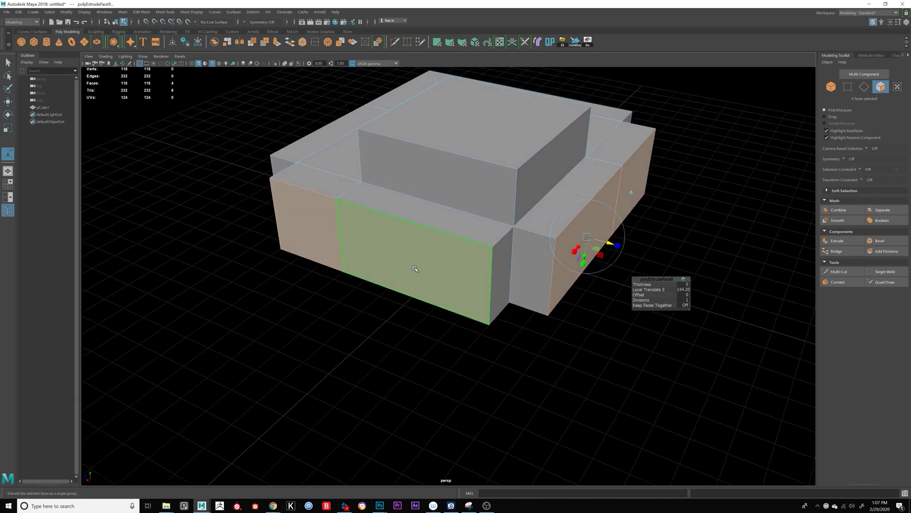
Step: Move one wide extruded face beside the corner further outward along Z and the other slightly inward along X
left_click(415, 269)
key("w")
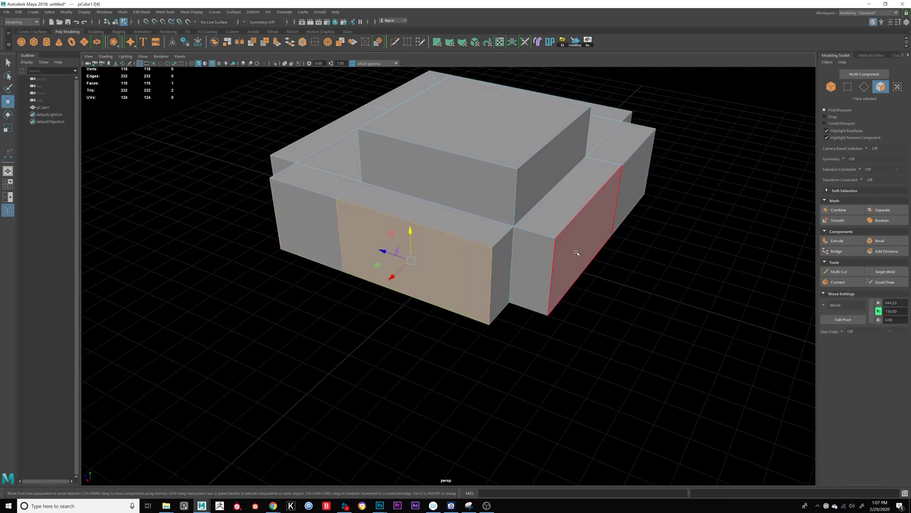
left_click(577, 251, "shift")
left_click(578, 248)
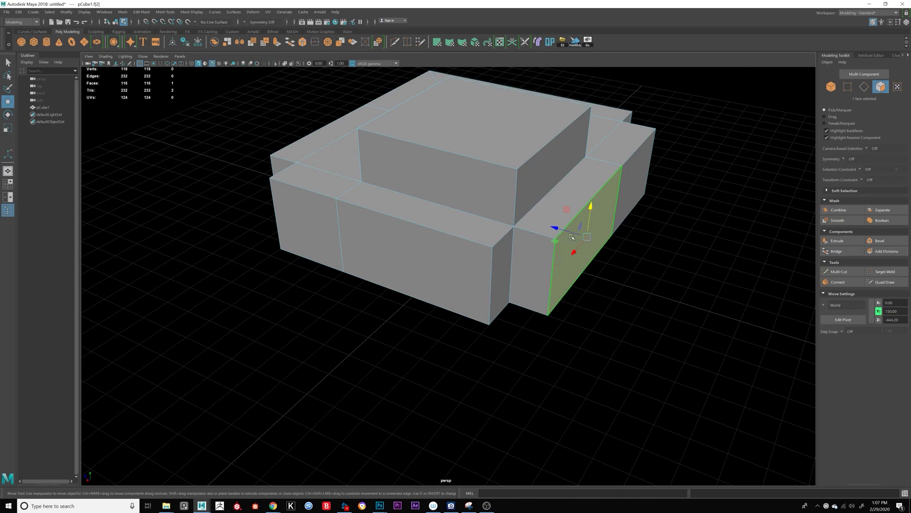
left_click_drag(556, 228, 592, 239)
left_click(413, 247)
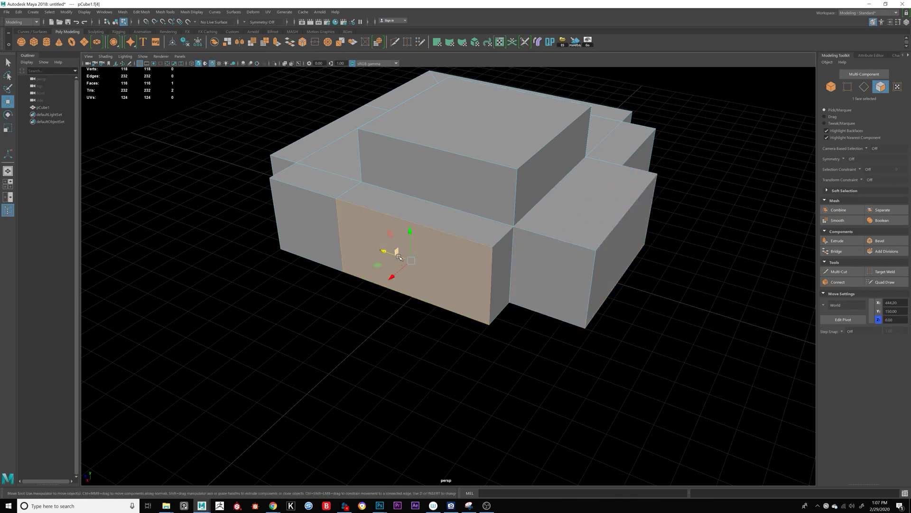
left_click_drag(393, 276, 404, 266)
Step: Examine the block's extruded sides and recessed bands from several angles
scroll(531, 301, "down", 1)
mouse_move(544, 299)
left_mouse_down("alt")
mouse_move(478, 295)
mouse_move(513, 312)
mouse_move(546, 309)
left_mouse_up("alt")
left_click_drag(425, 267, 531, 298, "alt")
scroll(531, 298, "down", 1)
scroll(531, 298, "down", 3)
middle_click_drag(451, 315, 504, 260, "alt")
left_click_drag(419, 288, 513, 266, "alt")
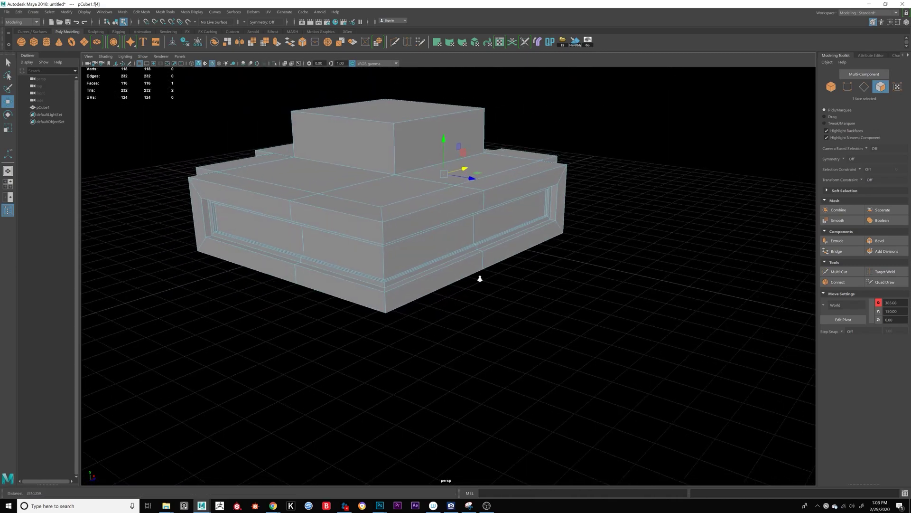
scroll(480, 279, "down", 1)
middle_click_drag(449, 287, 475, 276, "alt")
left_click_drag(475, 275, 489, 299, "alt")
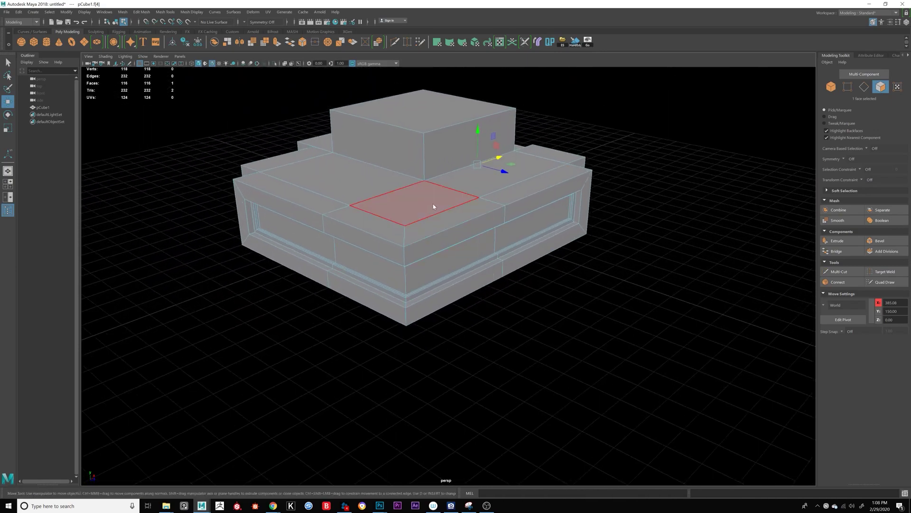
Step: Return to object mode, deselect the block, and draw a square polygon plane on the grid beside it
right_click_drag(456, 194, 477, 175)
left_click(553, 300)
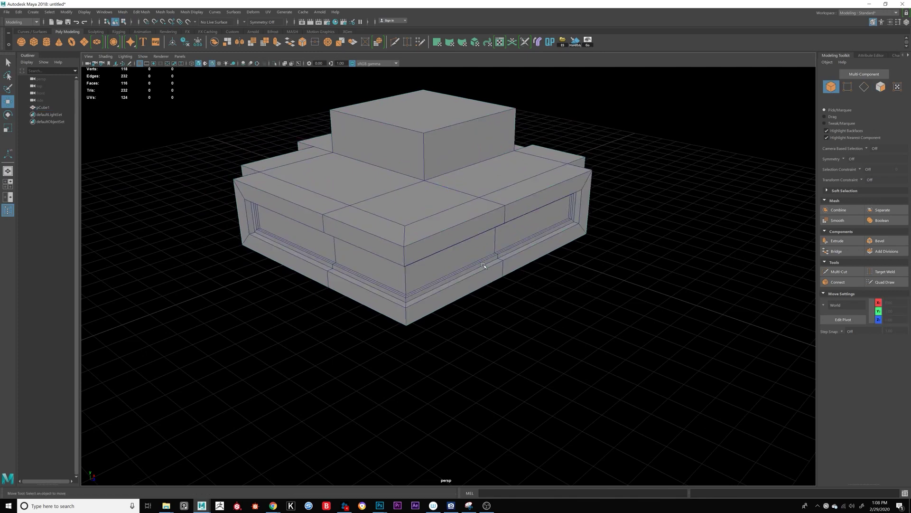
right_click_drag(565, 313, 540, 306)
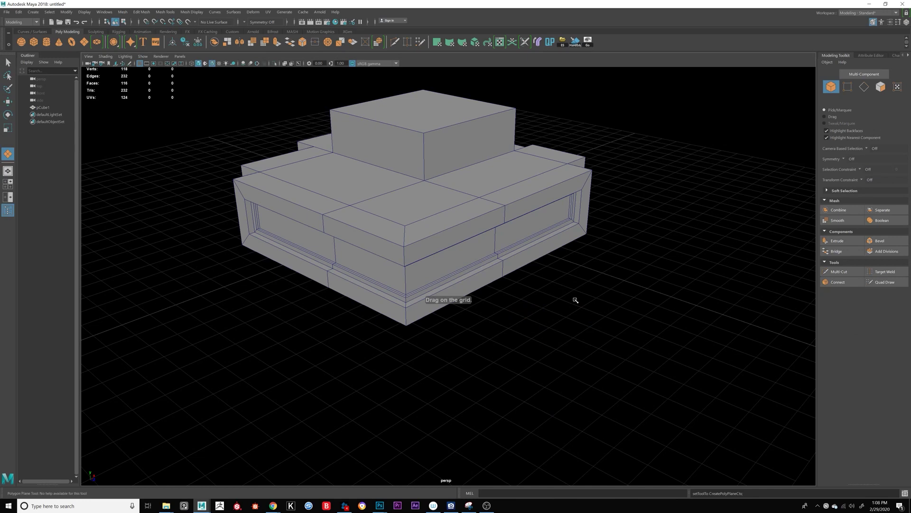
left_click_drag(574, 295, 605, 373)
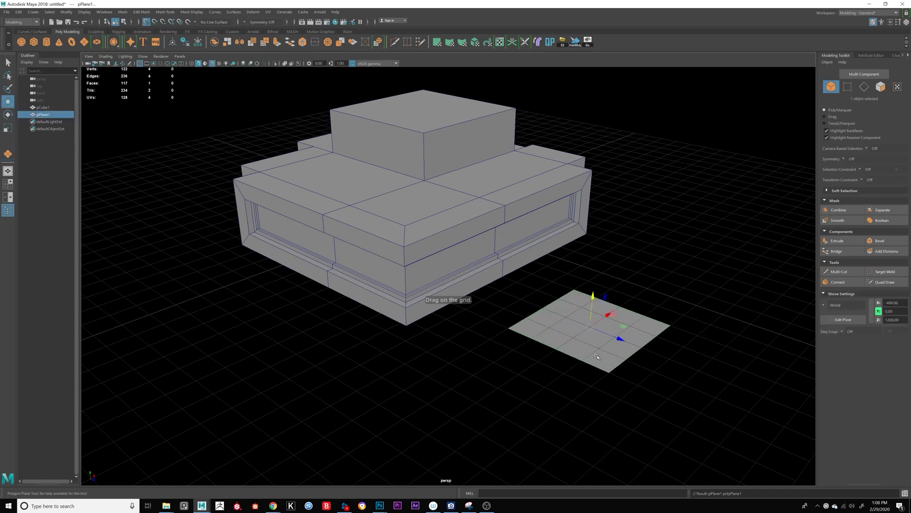
Step: Extrude the new plane's border edges along X and then sideways along Z to form a flat L-shape
right_click_drag(579, 312, 576, 298)
left_click(589, 294)
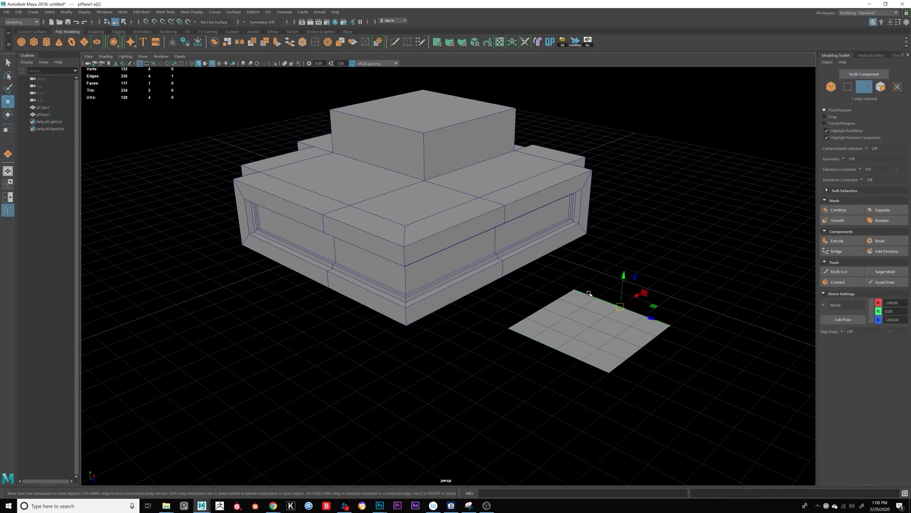
left_click_drag(635, 298, 706, 252, "shift")
left_click(718, 288)
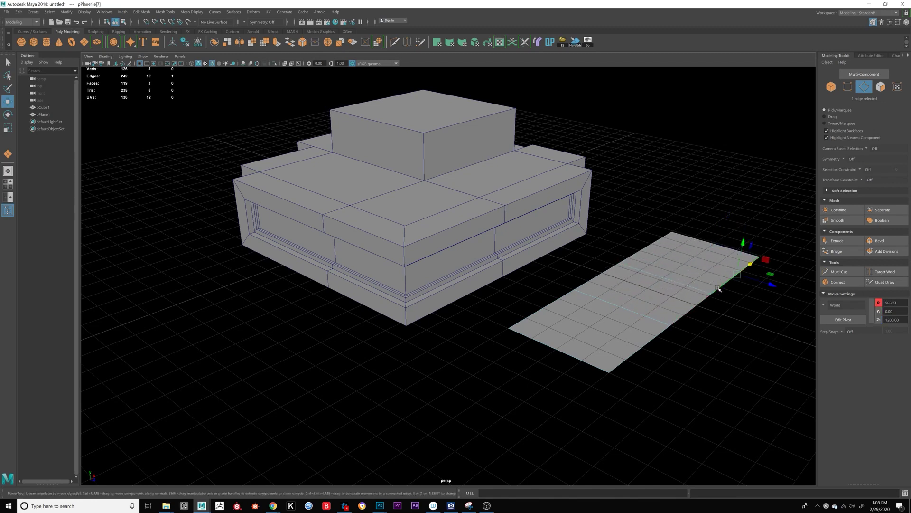
left_click_drag(750, 285, 808, 304, "shift")
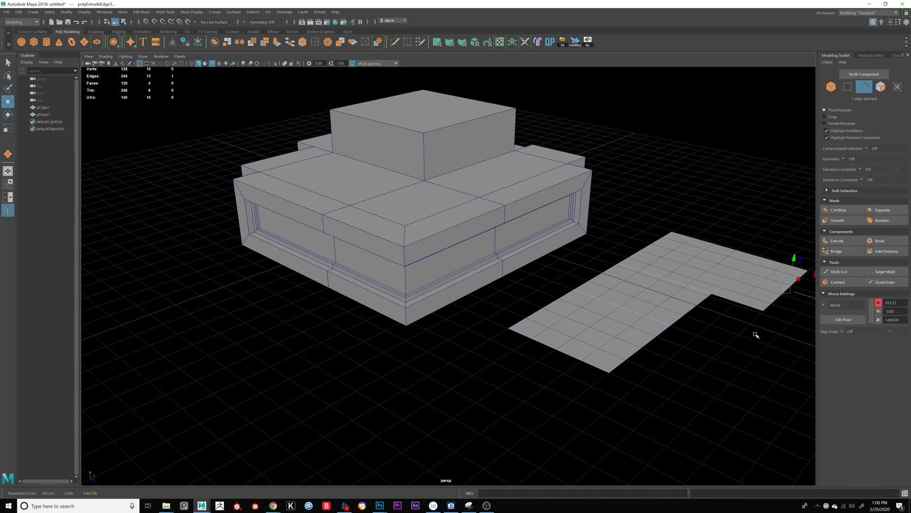
Step: Examine the L-shaped plane up close and the whole block beside it
middle_click_drag(756, 332, 593, 334, "alt")
right_click_drag(592, 334, 651, 353, "alt")
middle_click_drag(651, 353, 590, 356, "alt")
right_click_drag(591, 355, 629, 362, "alt")
left_click_drag(629, 362, 619, 378, "alt")
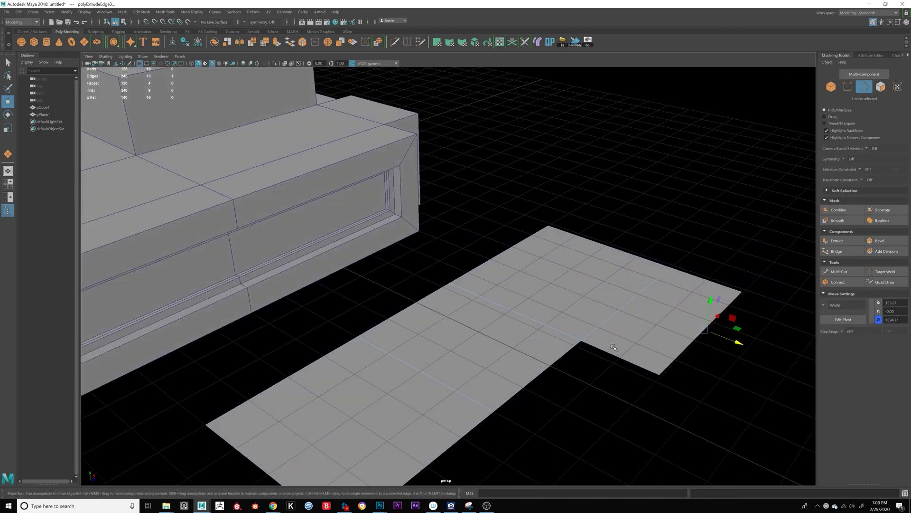
right_click_drag(620, 378, 515, 343, "alt")
middle_click_drag(515, 343, 572, 338, "alt")
right_click_drag(572, 338, 575, 299, "alt")
left_click_drag(576, 299, 560, 314, "alt")
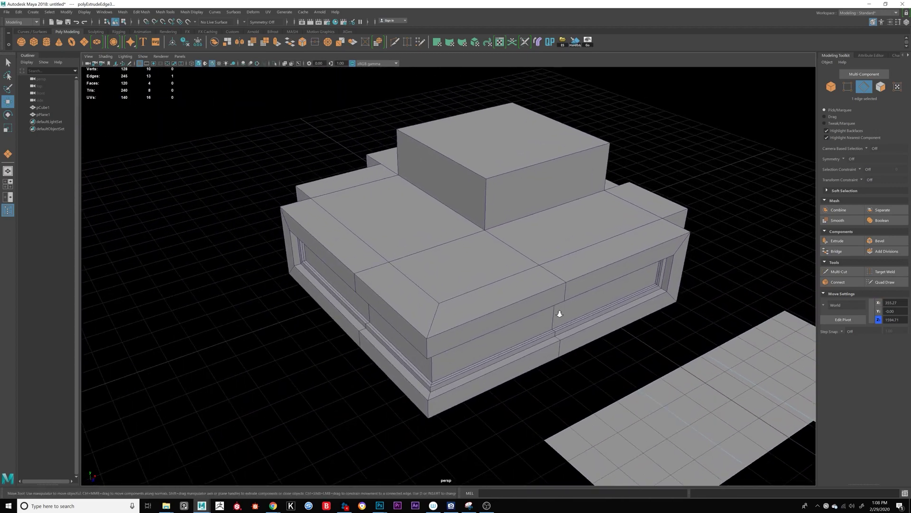